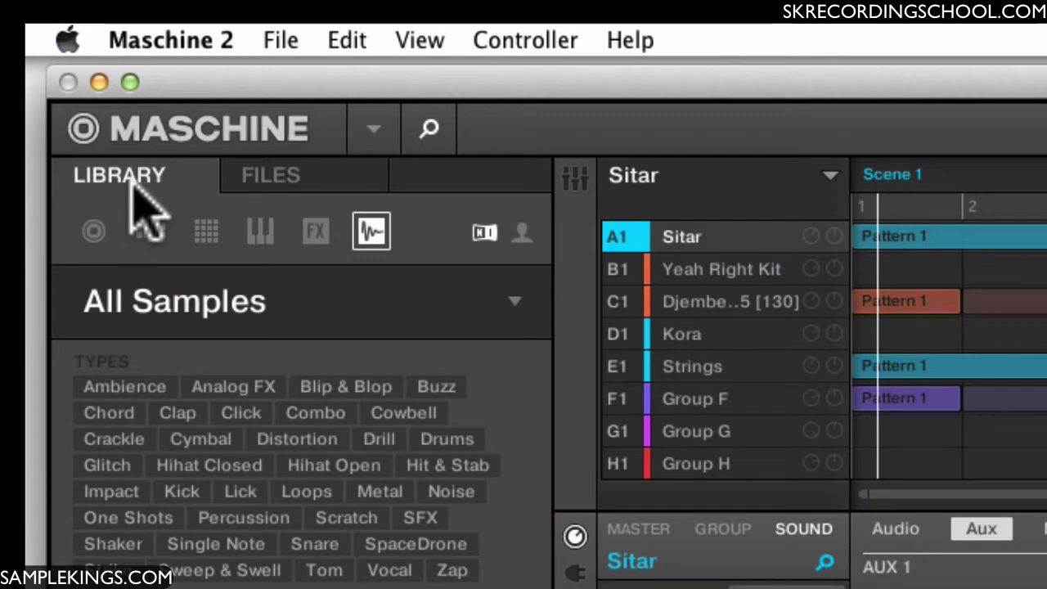
Switch the browser to the FILES view of disk locations, briefly checking the Maschine menu.
{"action": "left_click", "coordinate": [260, 177]}
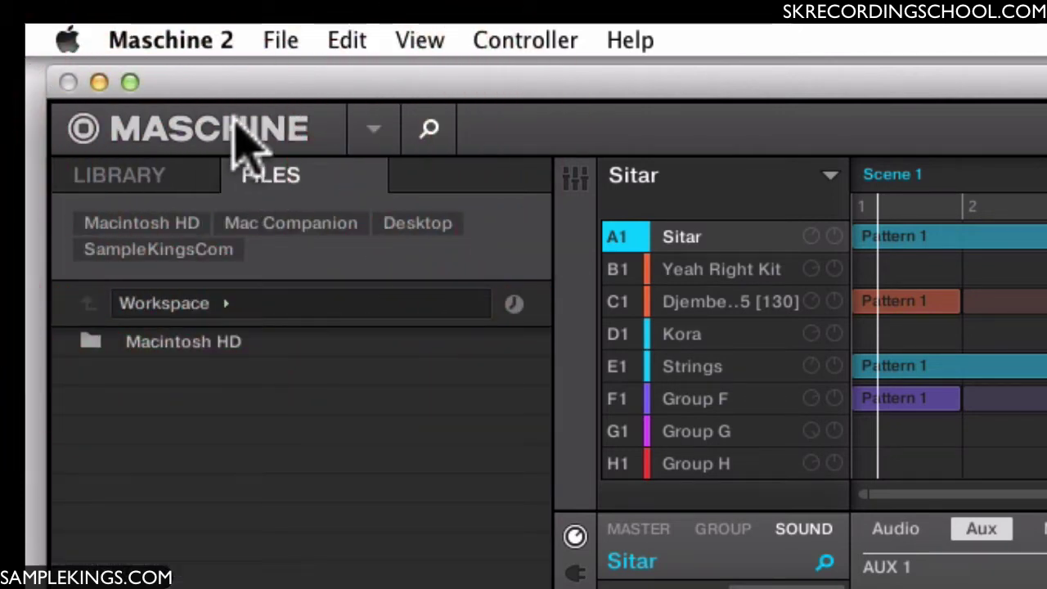
{"action": "left_click", "coordinate": [372, 131]}
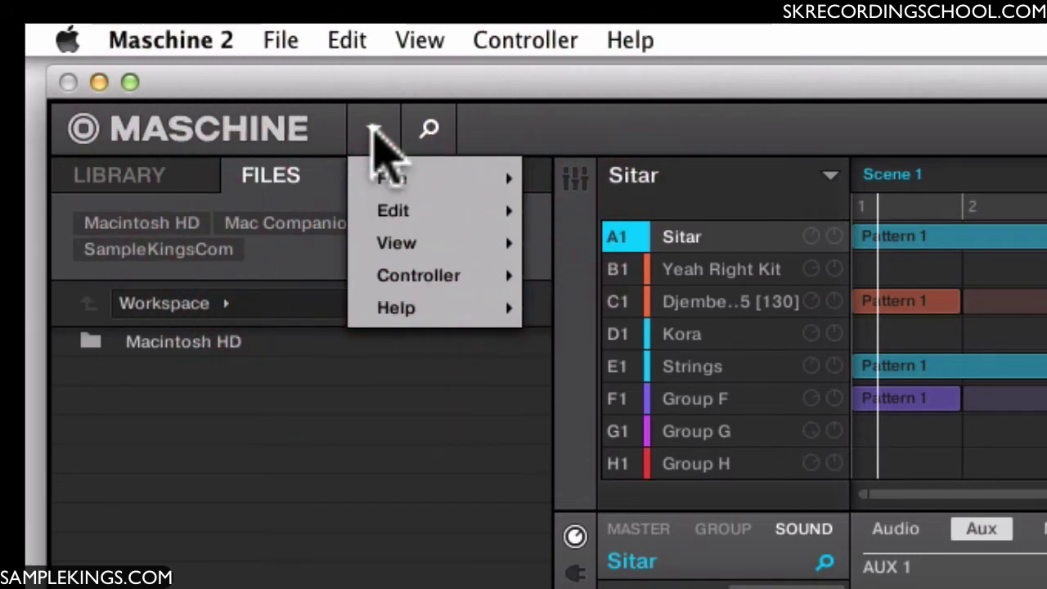
{"action": "left_click", "coordinate": [374, 131]}
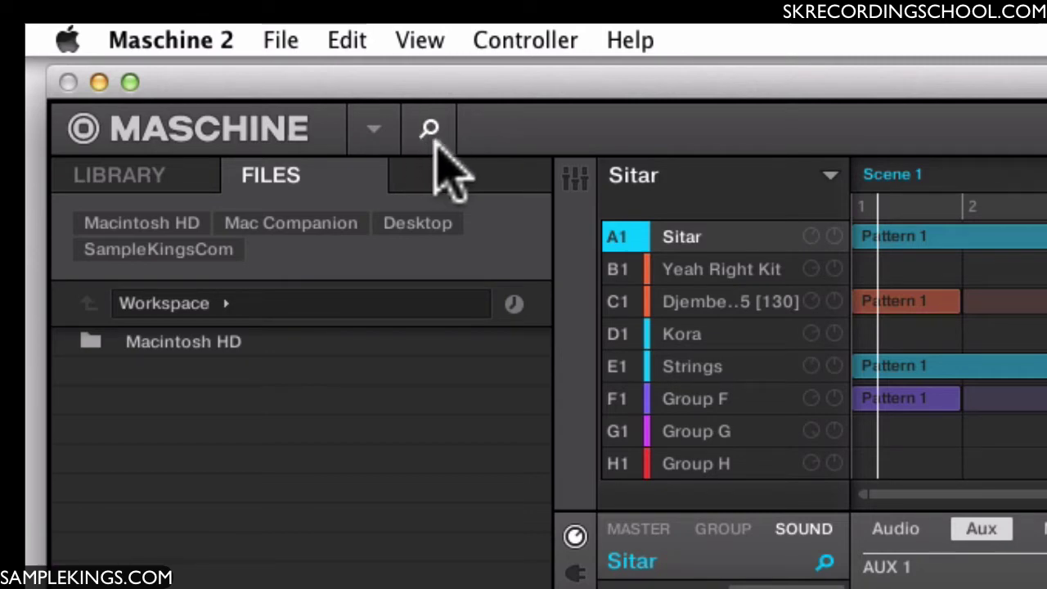
Toggle the browser panel hidden and shown a few times, leaving it visible.
{"action": "left_click", "coordinate": [430, 129]}
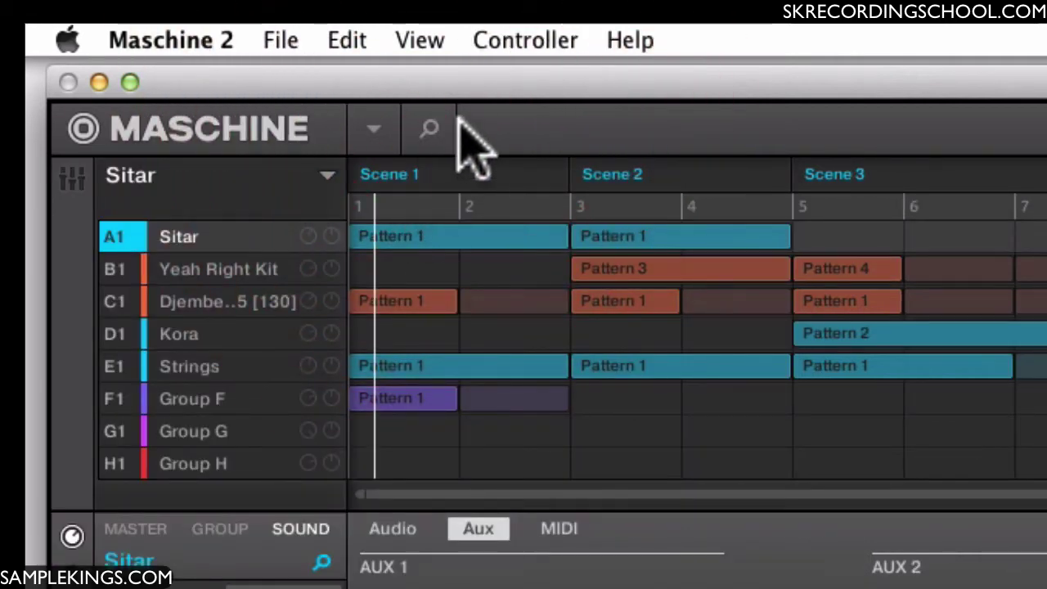
{"action": "left_click", "coordinate": [426, 129]}
{"action": "left_click", "coordinate": [429, 129]}
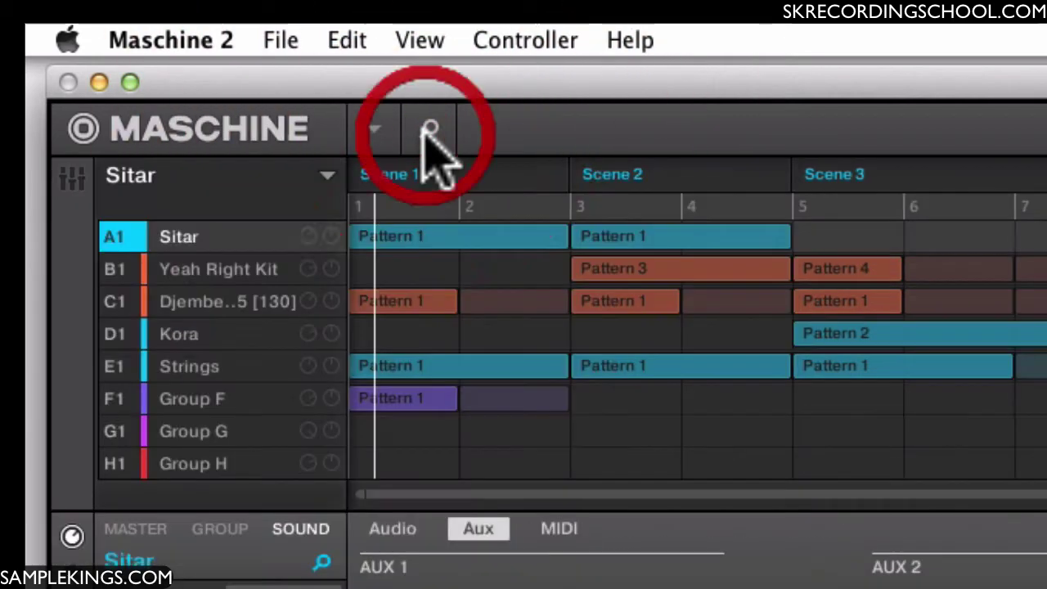
{"action": "left_click", "coordinate": [428, 130]}
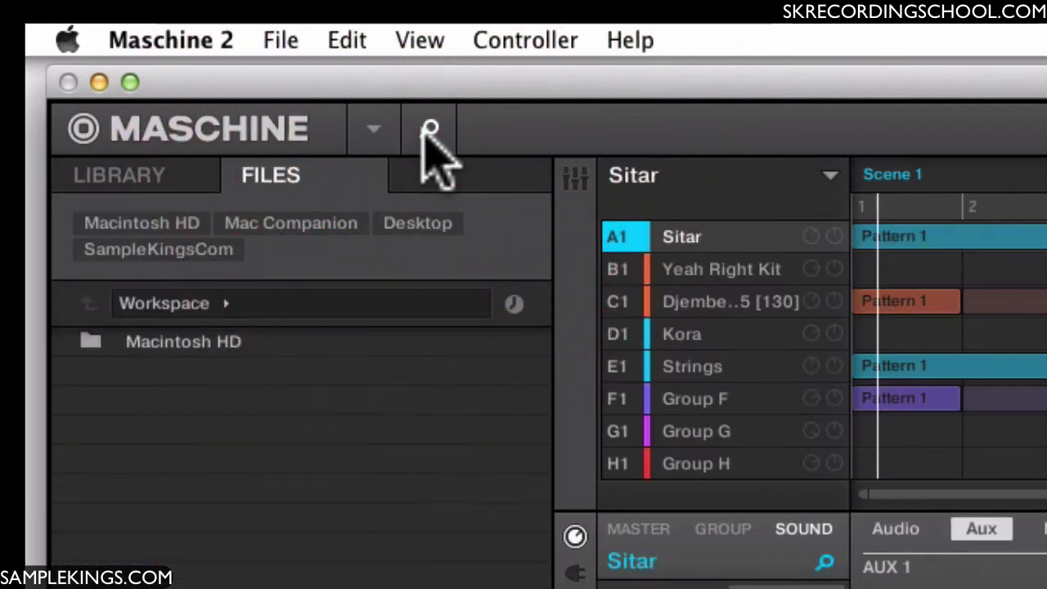
Open the library's All Projects, view its product tile, then return to the type tags and list.
{"action": "left_click", "coordinate": [146, 174]}
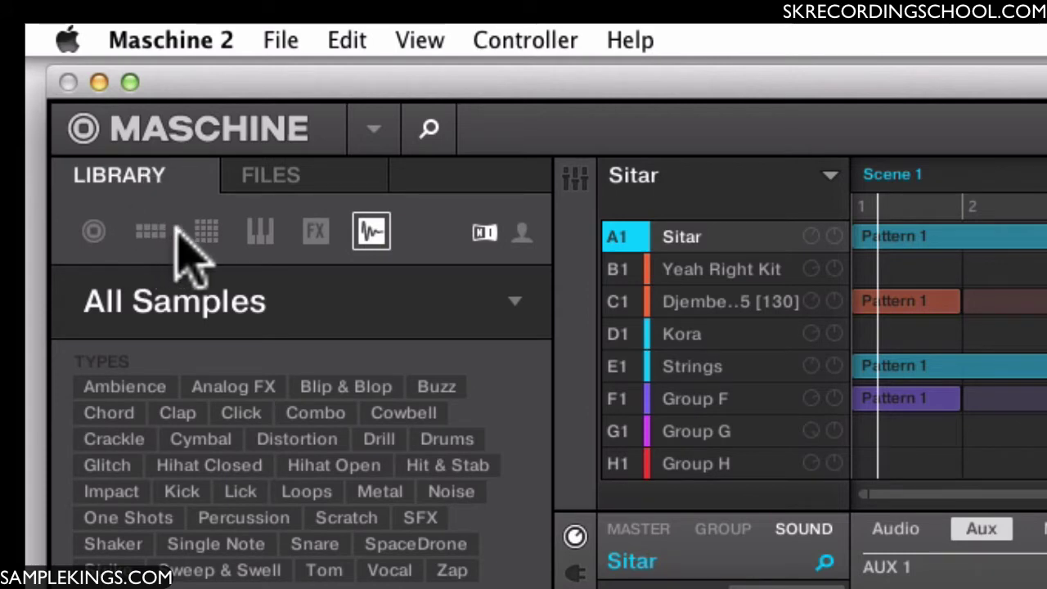
{"action": "left_click", "coordinate": [93, 233]}
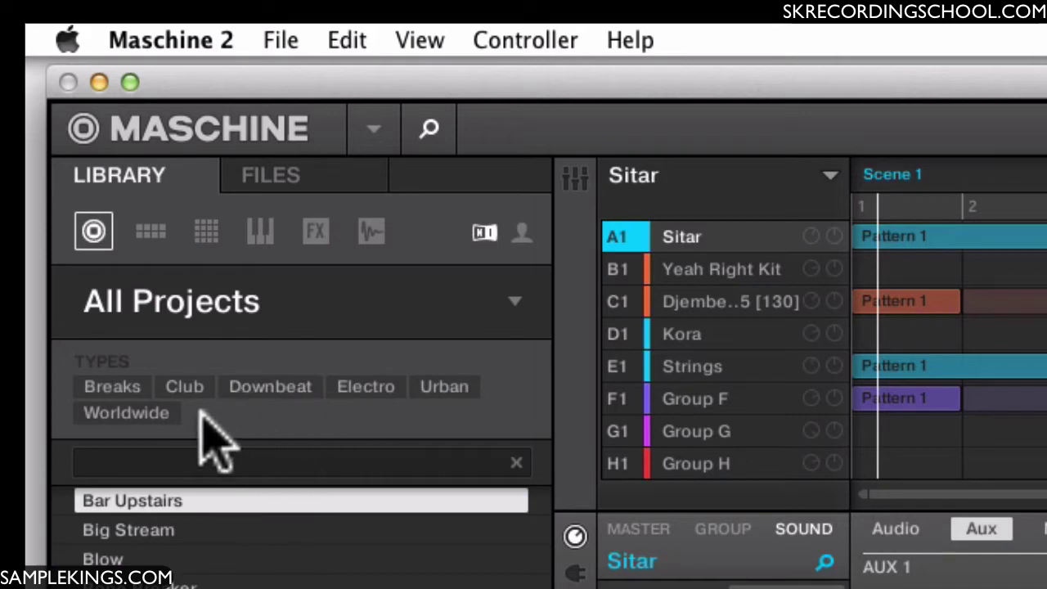
{"action": "left_click", "coordinate": [202, 305]}
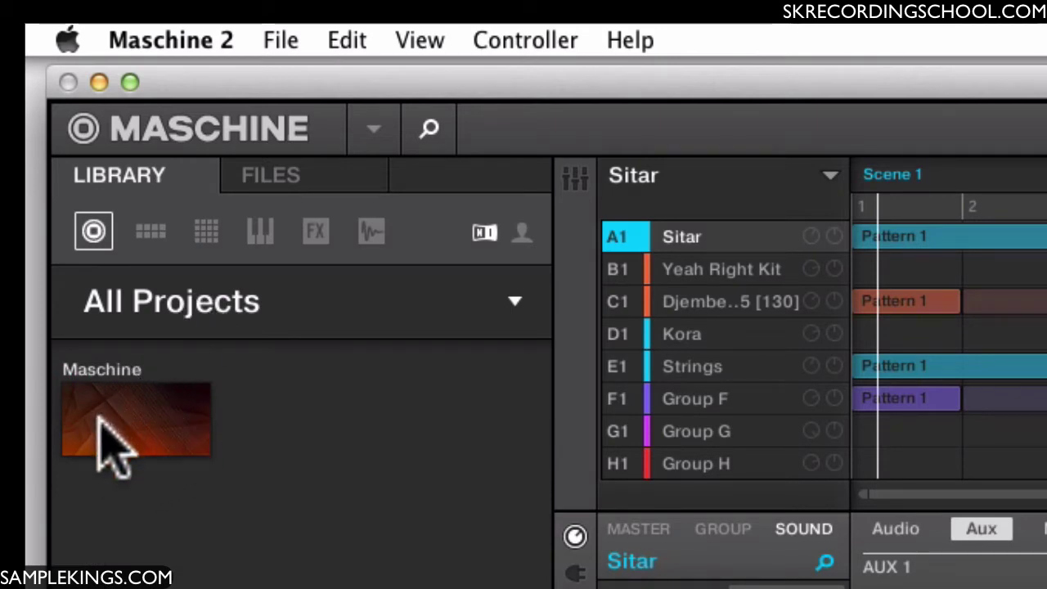
{"action": "left_click", "coordinate": [166, 336]}
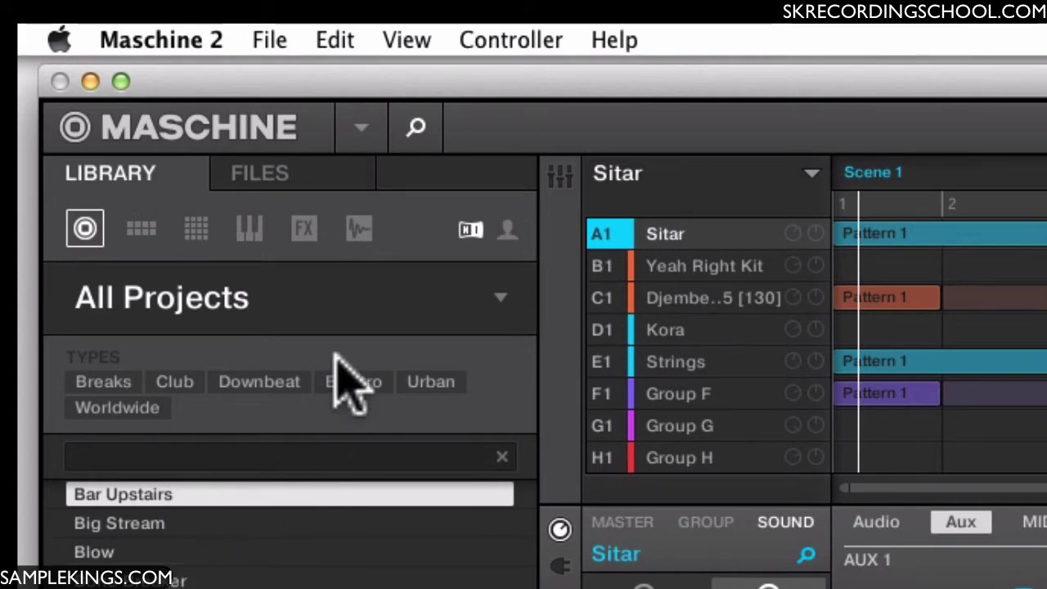
Open the library's Groups and scroll through the kit list from 8-Ball Kit.
{"action": "left_click", "coordinate": [139, 229]}
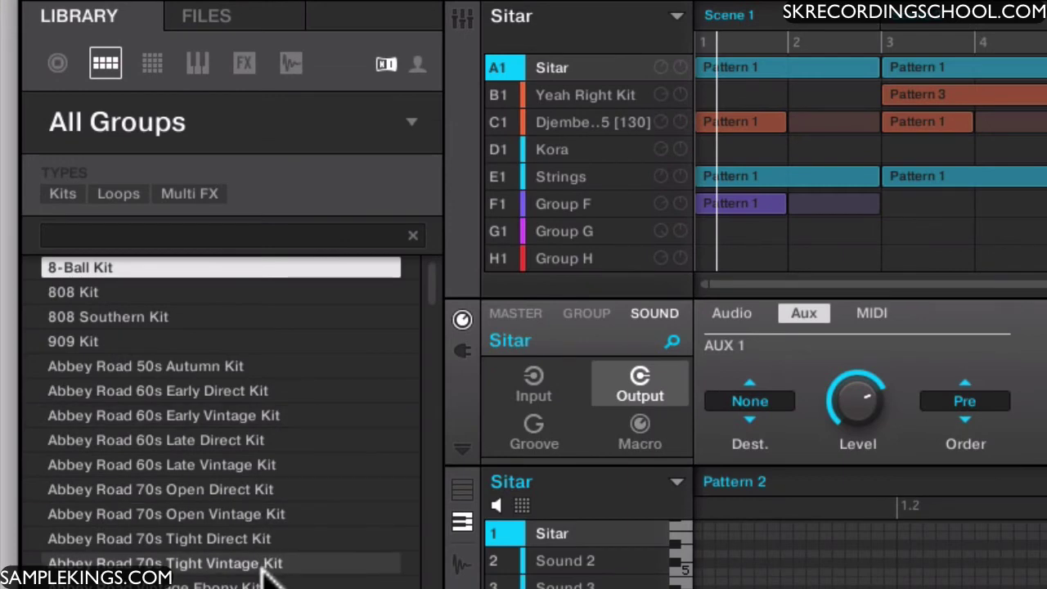
{"action": "scroll", "coordinate": [266, 572], "scroll_direction": "down", "scroll_amount": 2}
{"action": "scroll", "coordinate": [266, 572], "scroll_direction": "down", "scroll_amount": 1}
{"action": "scroll", "coordinate": [265, 573], "scroll_direction": "down", "scroll_amount": 5}
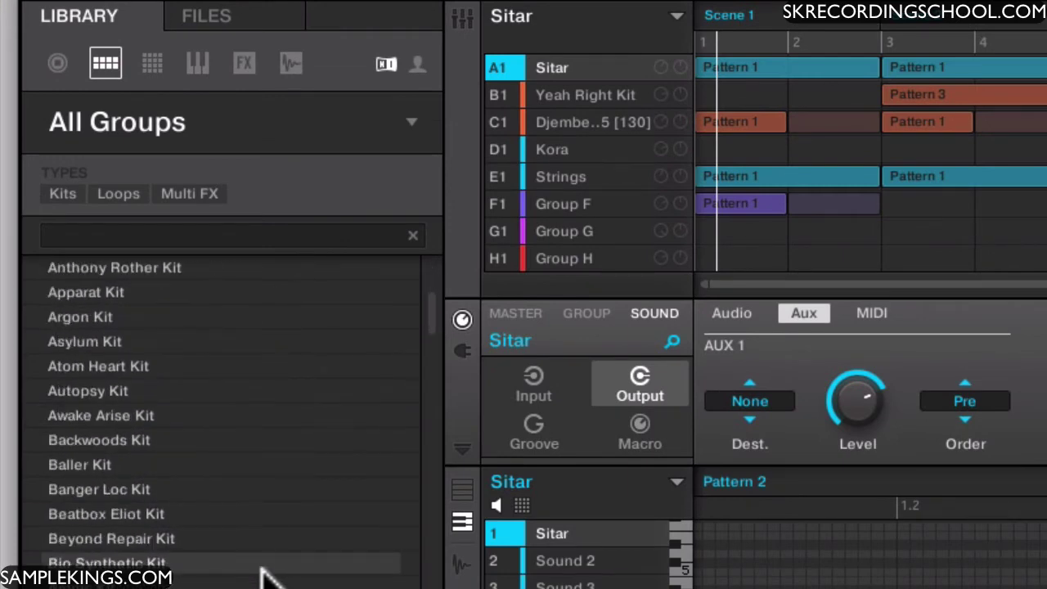
{"action": "scroll", "coordinate": [266, 573], "scroll_direction": "down", "scroll_amount": 6}
{"action": "scroll", "coordinate": [266, 576], "scroll_direction": "down", "scroll_amount": 5}
{"action": "scroll", "coordinate": [266, 577], "scroll_direction": "down", "scroll_amount": 3}
{"action": "scroll", "coordinate": [266, 576], "scroll_direction": "down", "scroll_amount": 1}
{"action": "scroll", "coordinate": [266, 576], "scroll_direction": "down", "scroll_amount": 7}
{"action": "scroll", "coordinate": [265, 577], "scroll_direction": "down", "scroll_amount": 7}
{"action": "scroll", "coordinate": [265, 576], "scroll_direction": "down", "scroll_amount": 12}
{"action": "scroll", "coordinate": [266, 577], "scroll_direction": "down", "scroll_amount": 11}
{"action": "scroll", "coordinate": [266, 577], "scroll_direction": "up", "scroll_amount": 19}
{"action": "scroll", "coordinate": [265, 576], "scroll_direction": "up", "scroll_amount": 8}
{"action": "scroll", "coordinate": [265, 576], "scroll_direction": "up", "scroll_amount": 8}
{"action": "scroll", "coordinate": [266, 576], "scroll_direction": "up", "scroll_amount": 5}
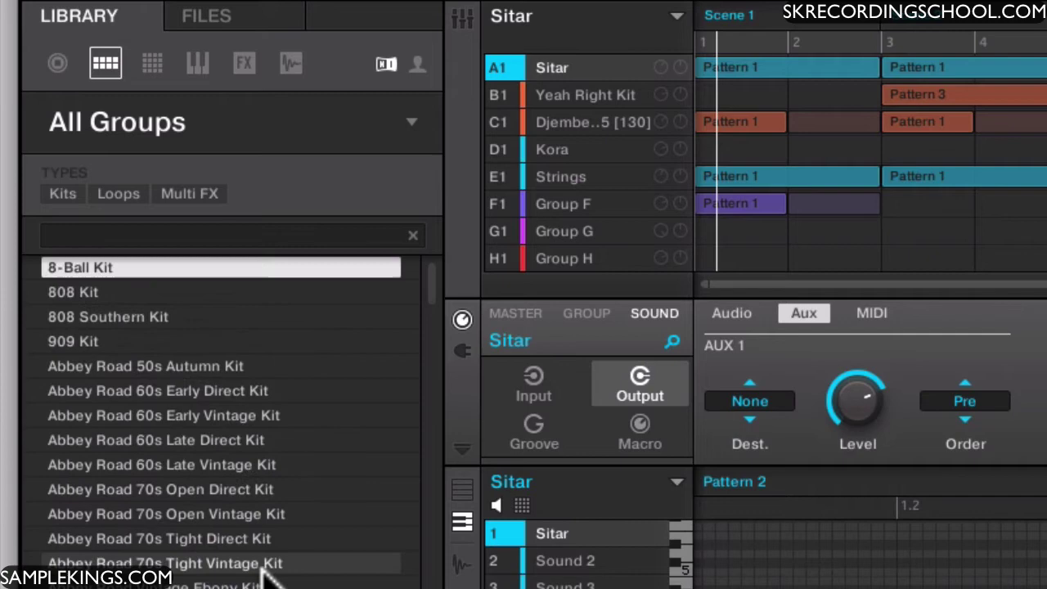
Toggle the All Groups product view on and off, ending on the Kits, Loops and Multi FX tags.
{"action": "left_click", "coordinate": [139, 131]}
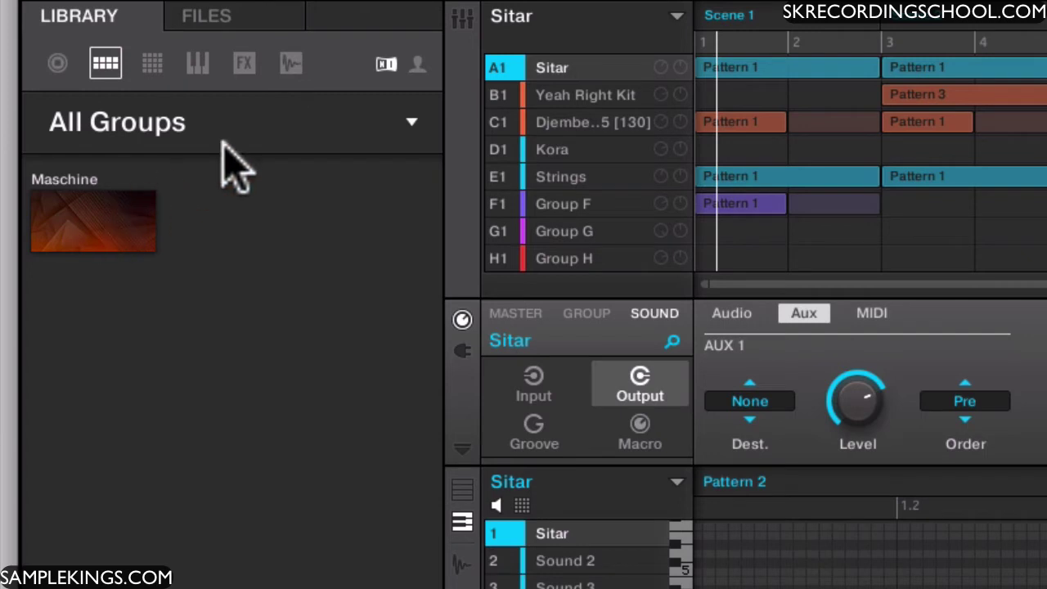
{"action": "left_click", "coordinate": [411, 122]}
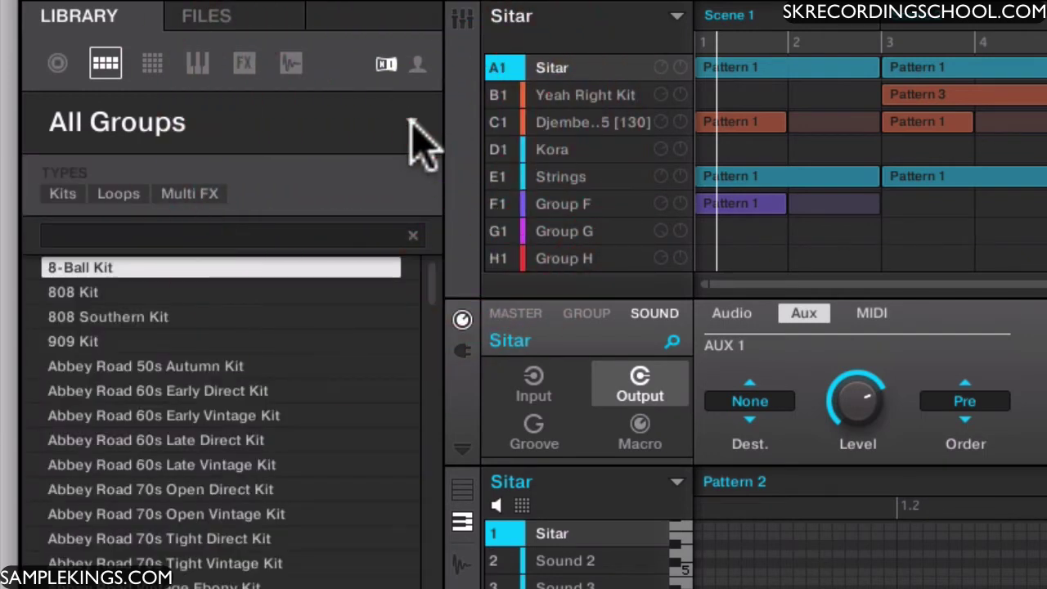
{"action": "left_click", "coordinate": [411, 123]}
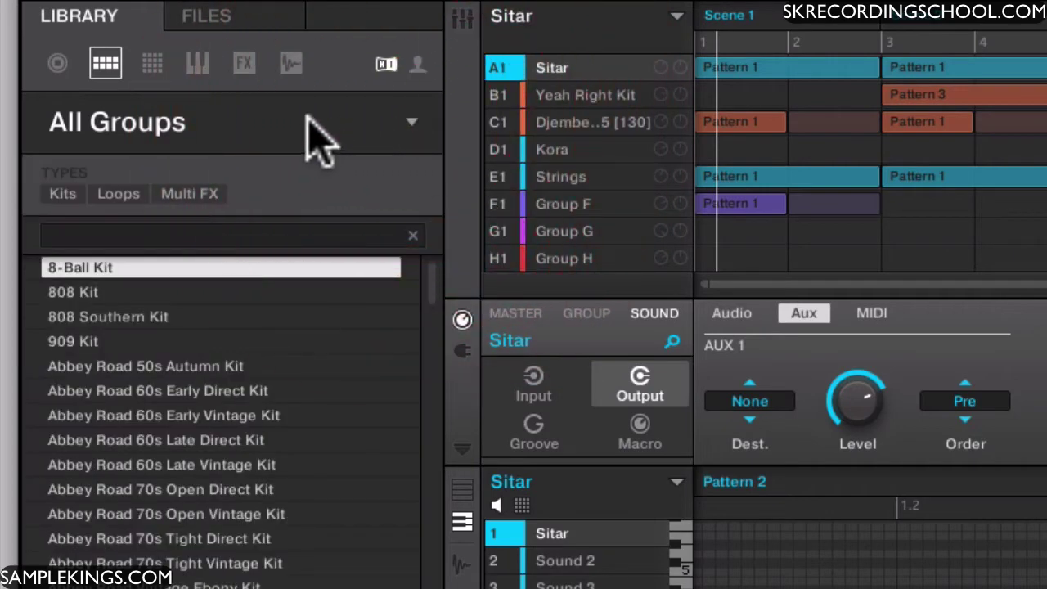
{"action": "left_click", "coordinate": [412, 122]}
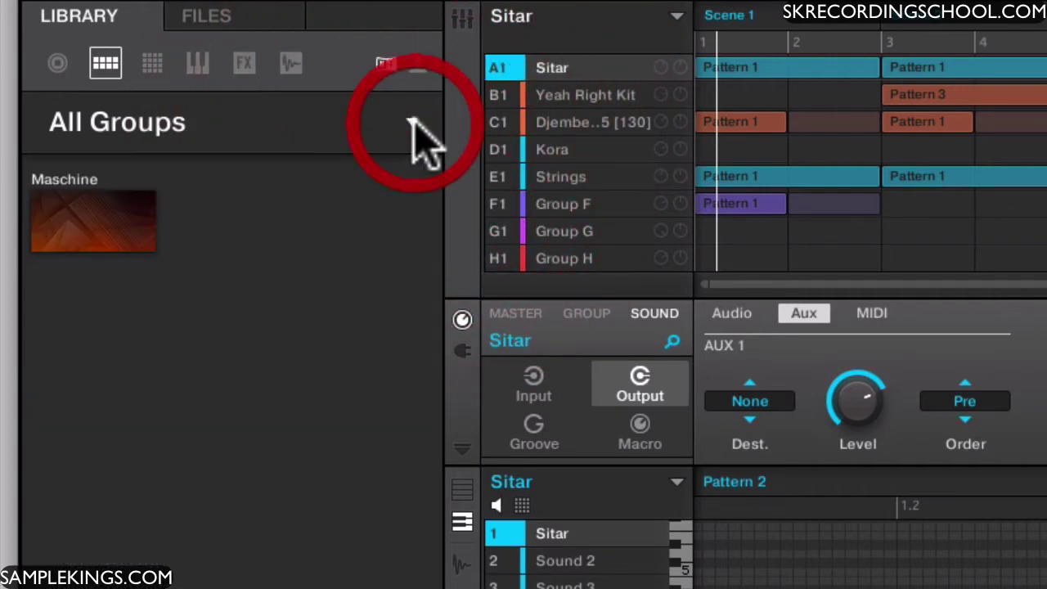
{"action": "left_click", "coordinate": [411, 123]}
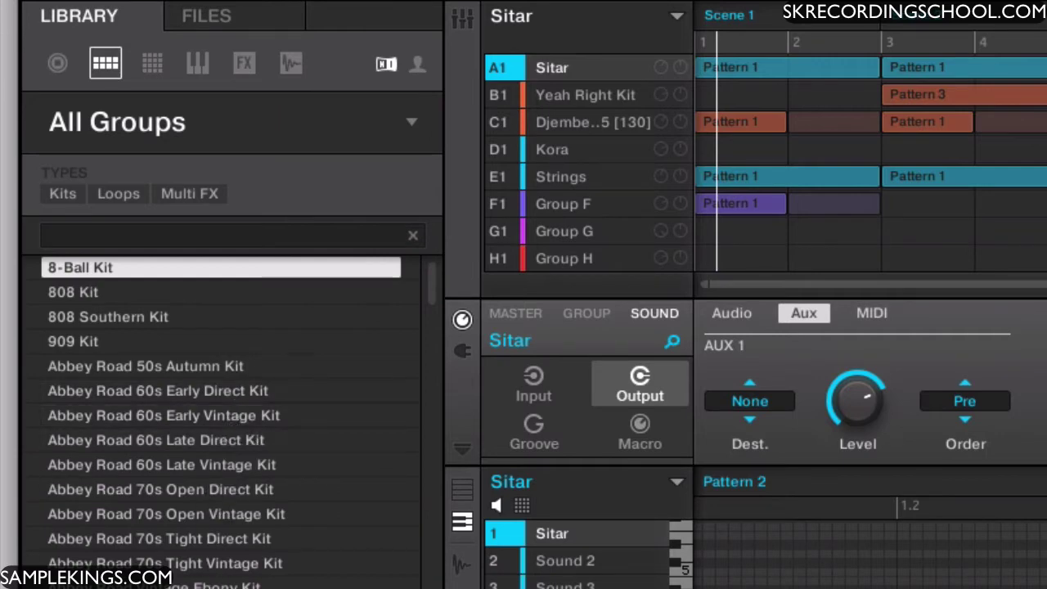
Search the group list for '808' to show only the 808 kits.
{"action": "left_click", "coordinate": [232, 231]}
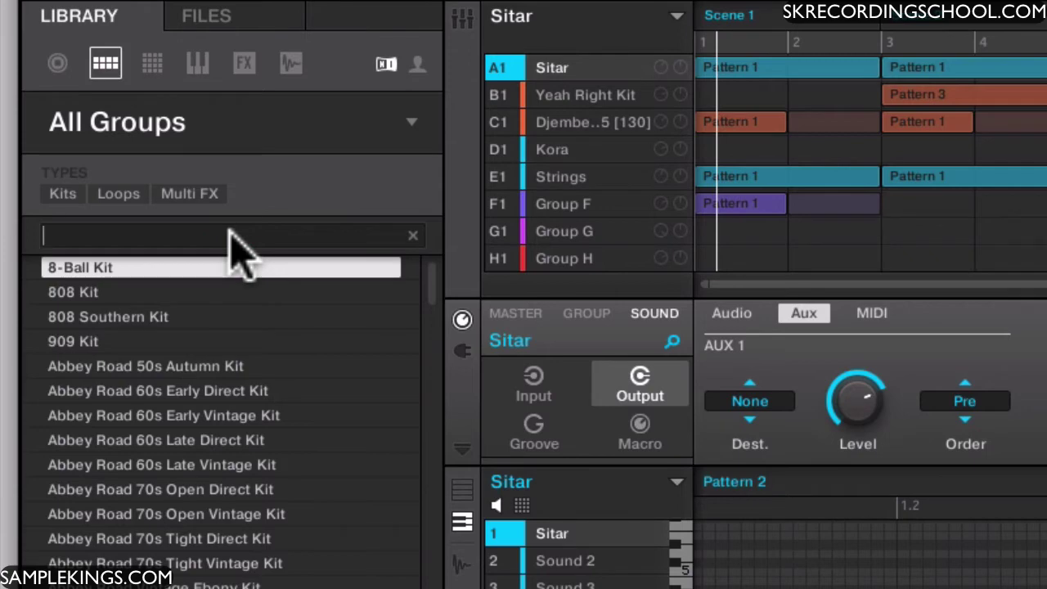
{"action": "type", "text": "8"}
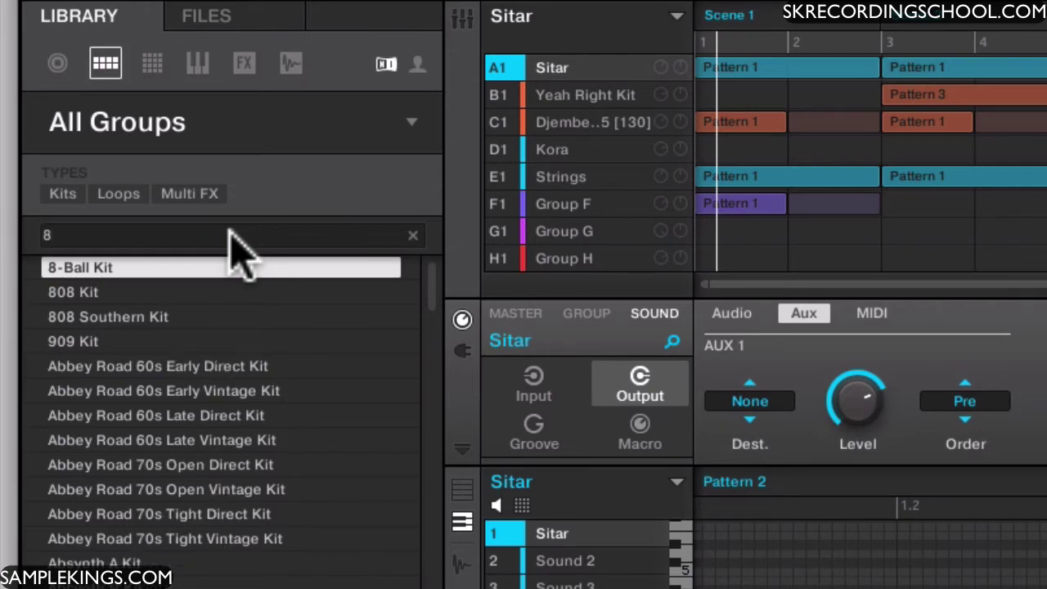
{"action": "type", "text": "08"}
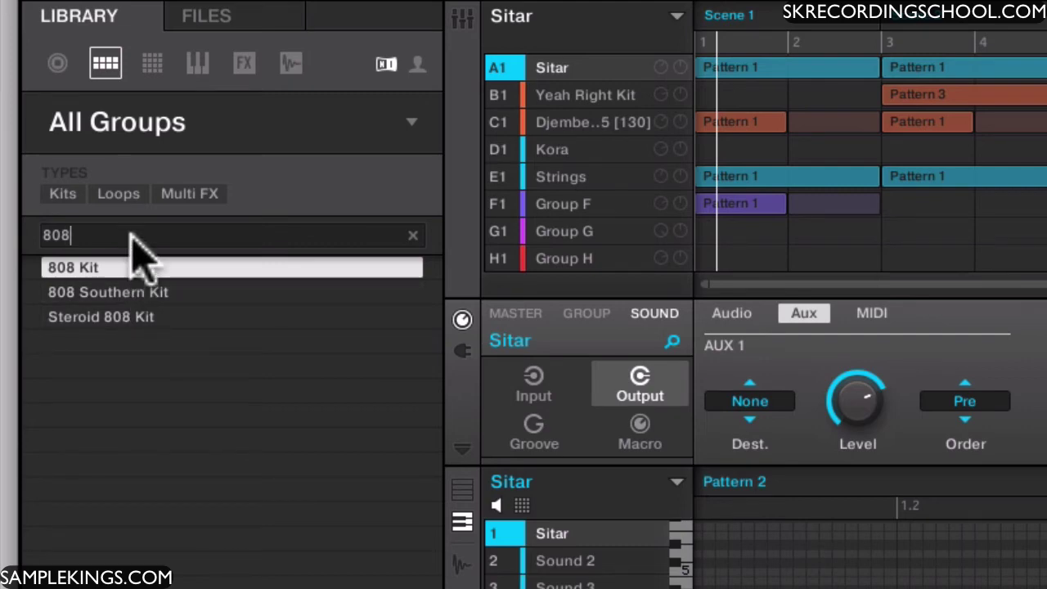
Open All Sounds, toggle its product view, and scroll from Accordion to the V entries and back.
{"action": "left_click", "coordinate": [148, 60]}
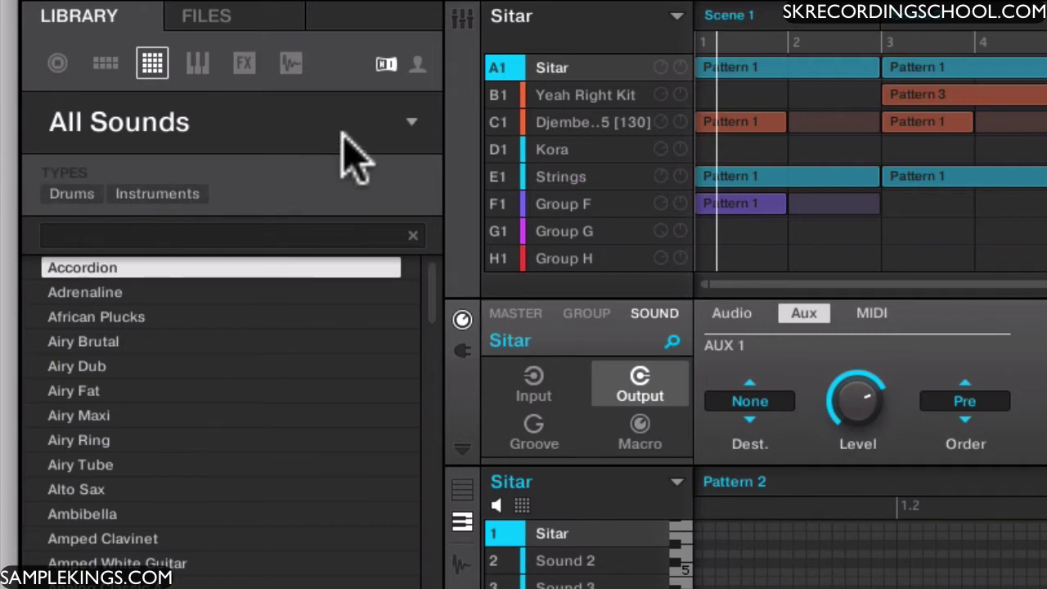
{"action": "left_click", "coordinate": [409, 123]}
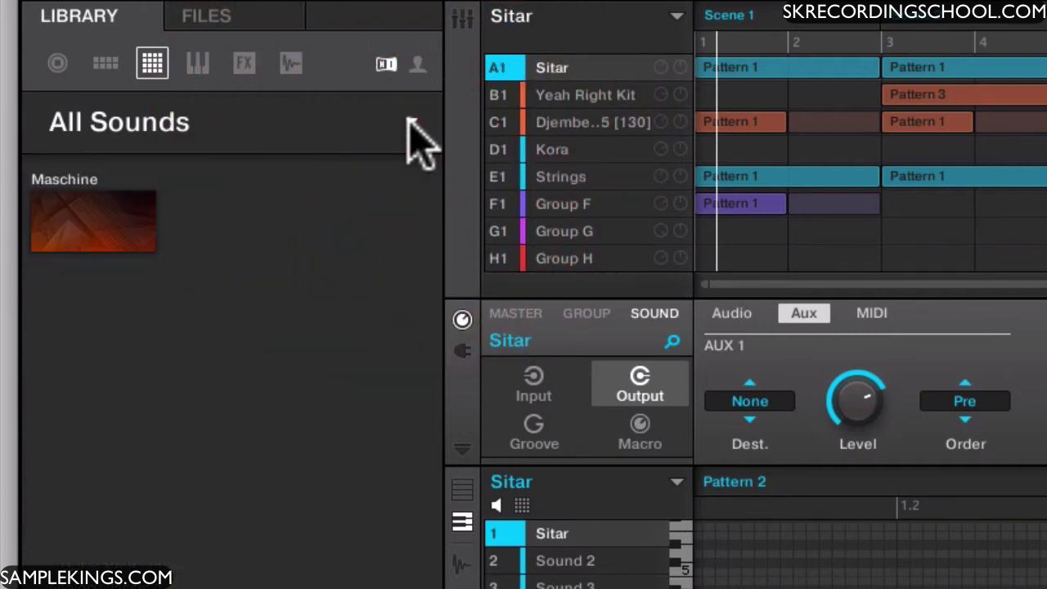
{"action": "left_click", "coordinate": [409, 121]}
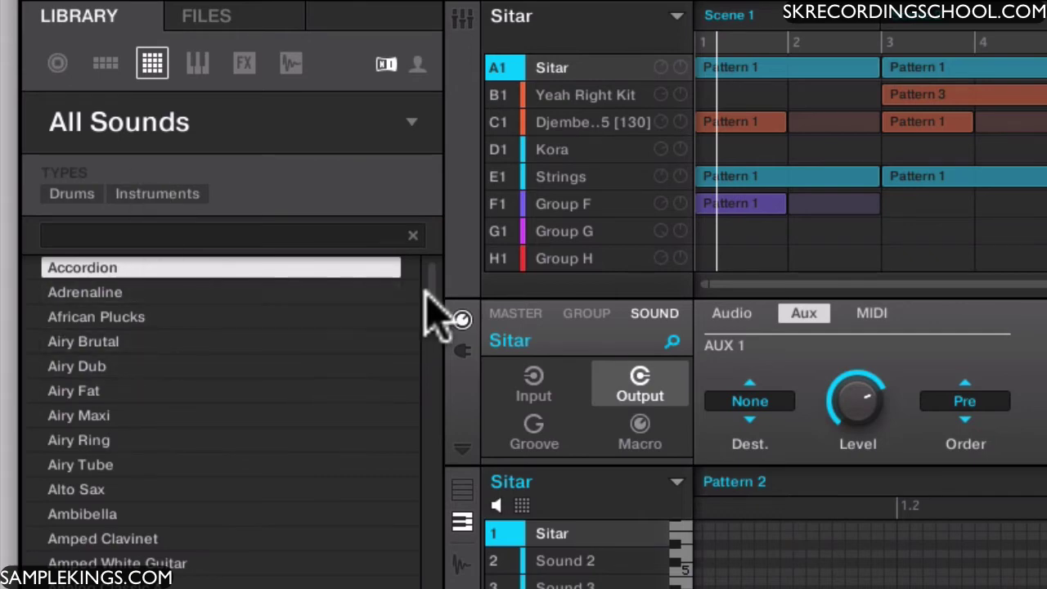
{"action": "mouse_move", "coordinate": [429, 303]}
{"action": "left_mouse_down"}
{"action": "mouse_move", "coordinate": [335, 219]}
{"action": "mouse_move", "coordinate": [295, 540]}
{"action": "left_mouse_up"}
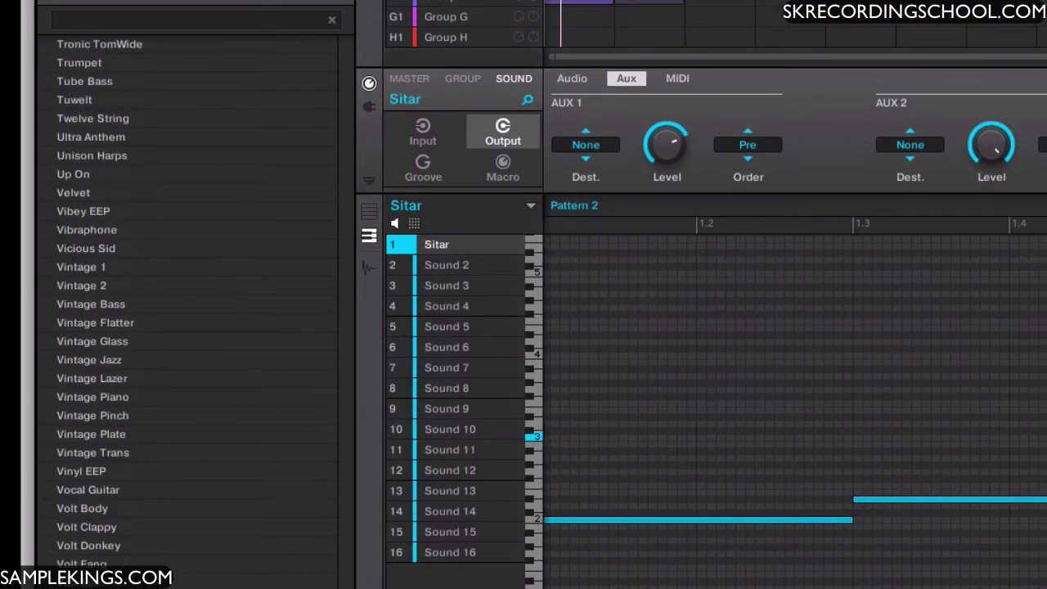
{"action": "mouse_move", "coordinate": [294, 539]}
{"action": "left_mouse_down"}
{"action": "mouse_move", "coordinate": [319, 577]}
{"action": "mouse_move", "coordinate": [368, 57]}
{"action": "left_mouse_up"}
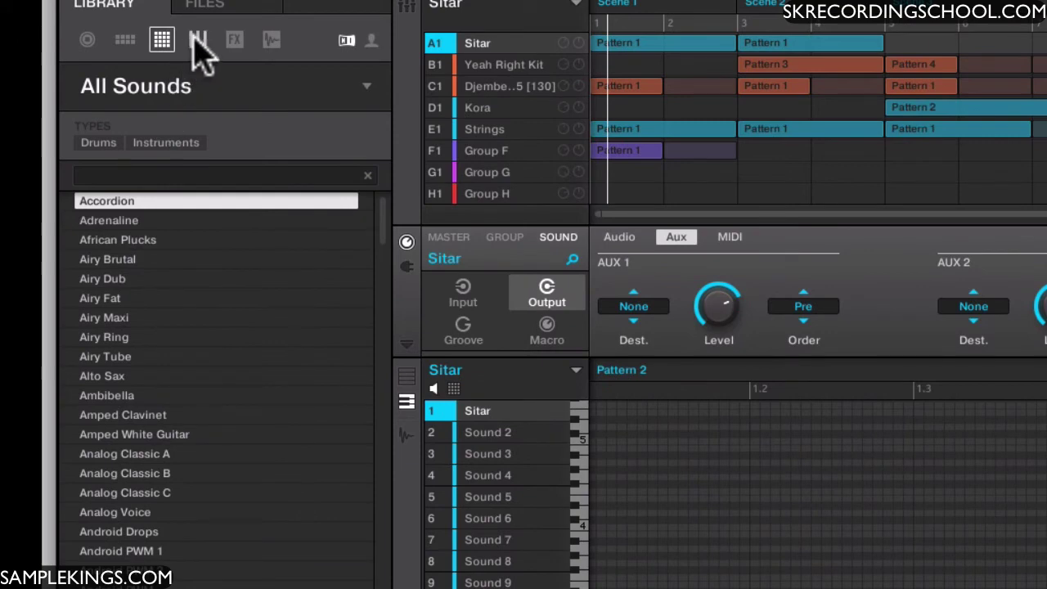
Switch to Instruments and open the product grid with tiles like Absynth, Kontakt and Massive.
{"action": "left_click", "coordinate": [197, 41]}
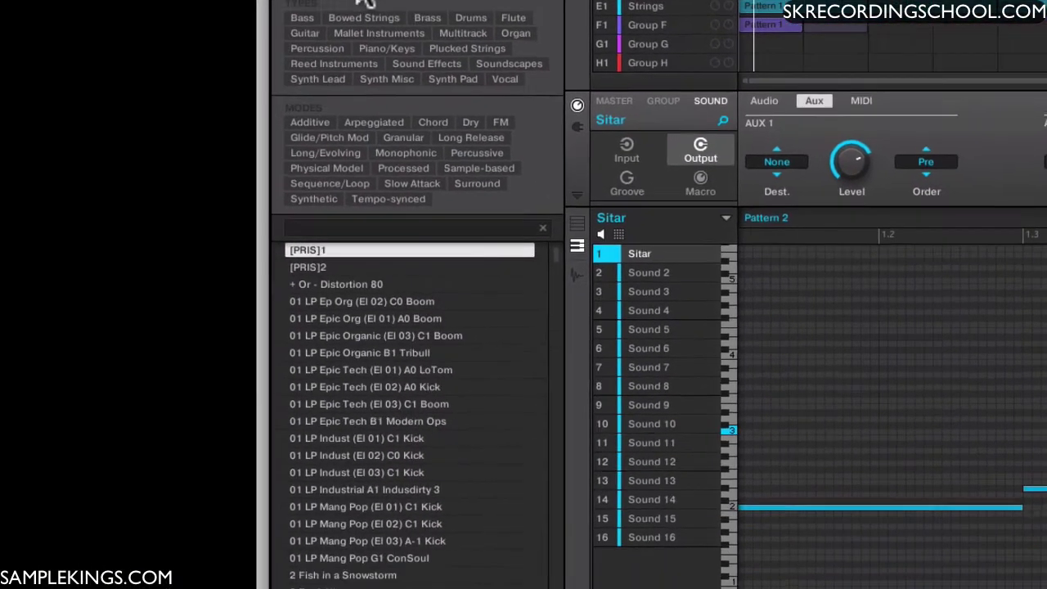
{"action": "left_click", "coordinate": [170, 97]}
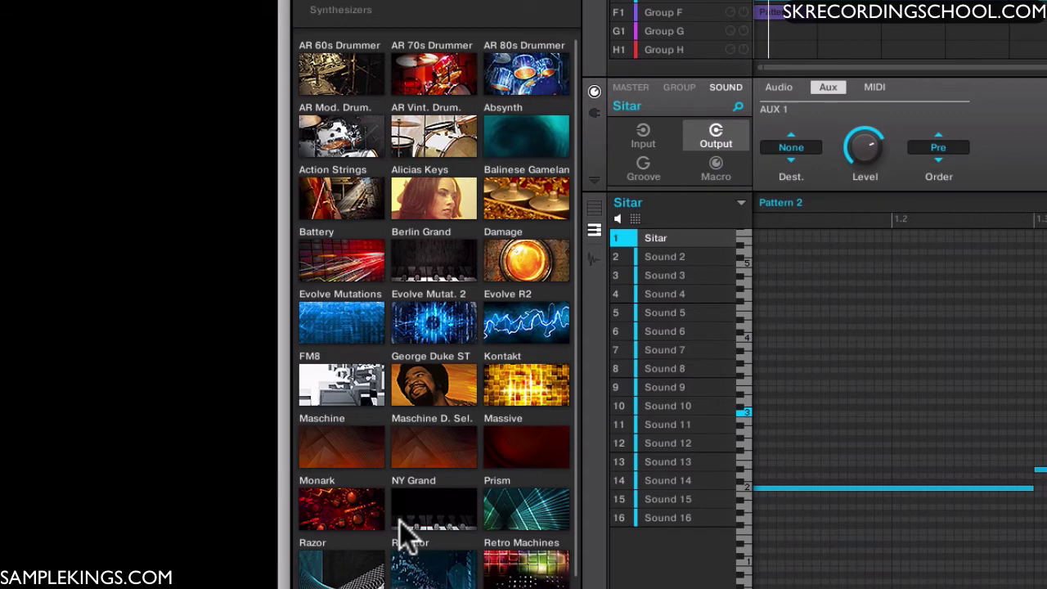
{"action": "scroll", "coordinate": [406, 532], "scroll_direction": "down", "scroll_amount": 3}
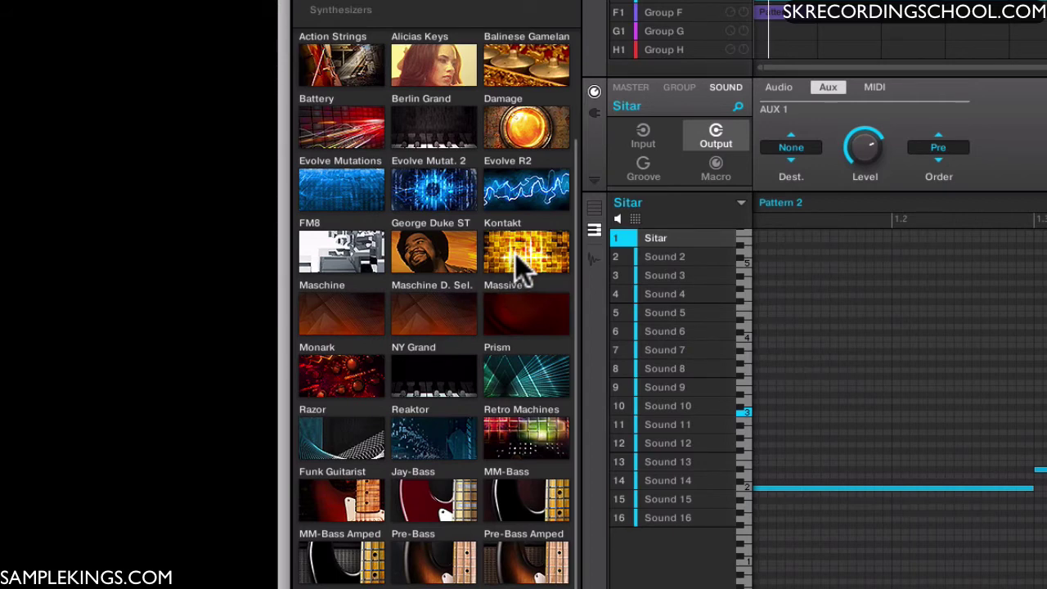
{"action": "scroll", "coordinate": [515, 253], "scroll_direction": "up", "scroll_amount": 2}
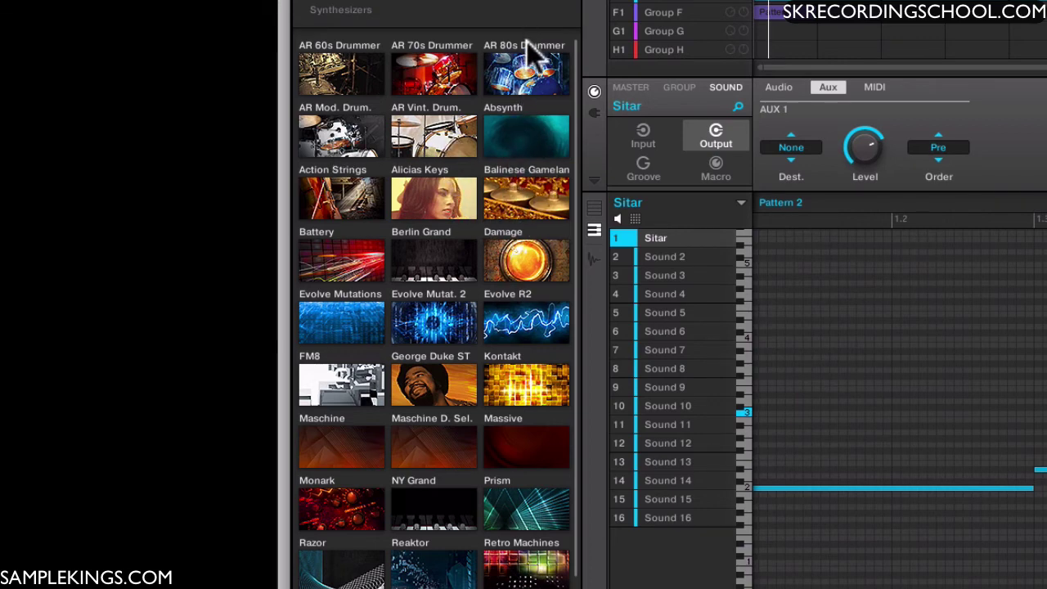
{"action": "scroll", "coordinate": [500, 360], "scroll_direction": "down", "scroll_amount": 5}
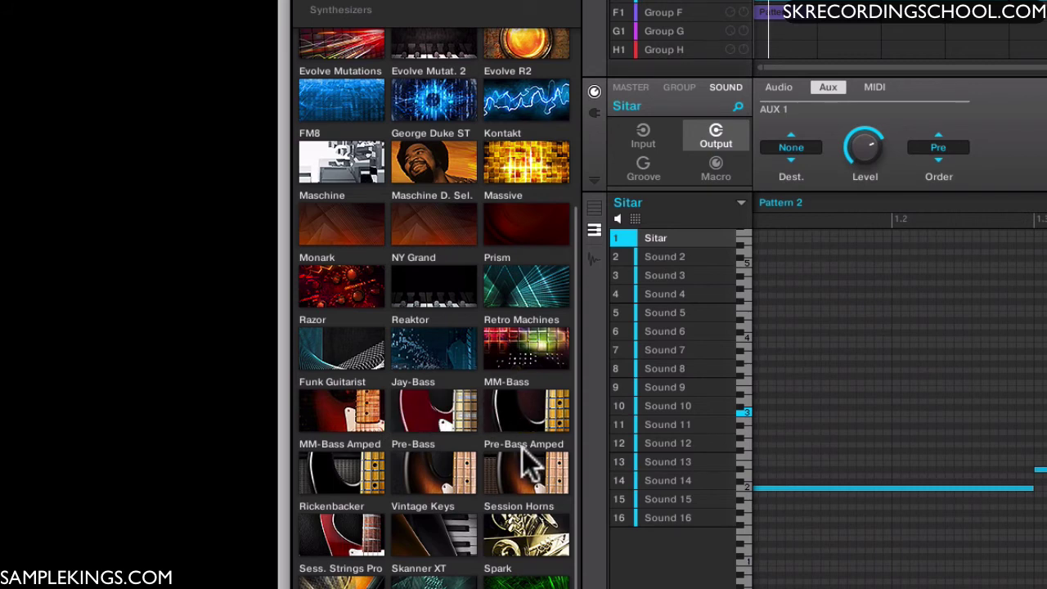
{"action": "scroll", "coordinate": [462, 560], "scroll_direction": "up", "scroll_amount": 3}
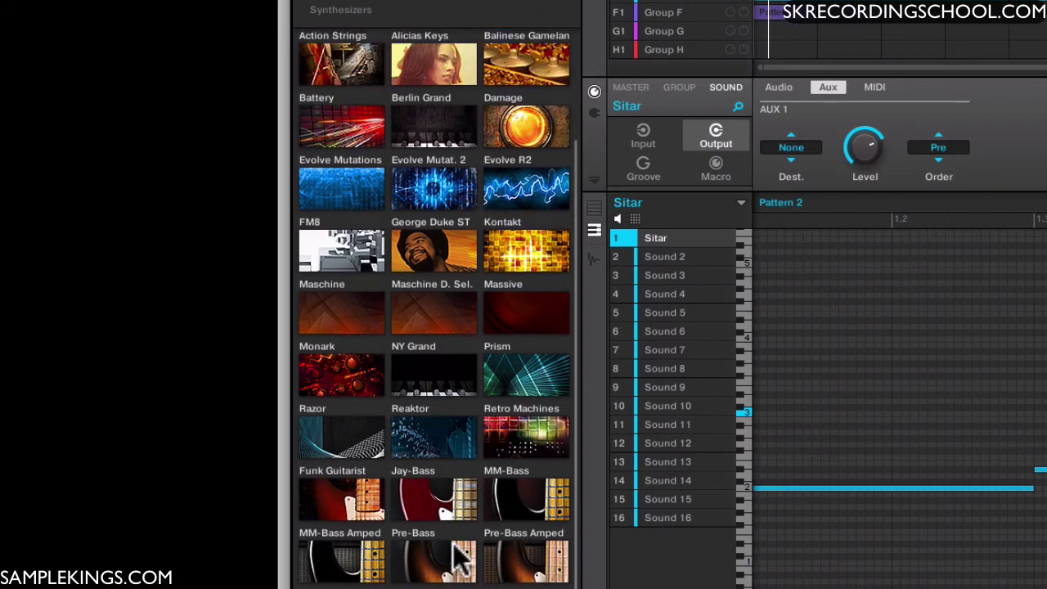
{"action": "scroll", "coordinate": [457, 556], "scroll_direction": "up", "scroll_amount": 2}
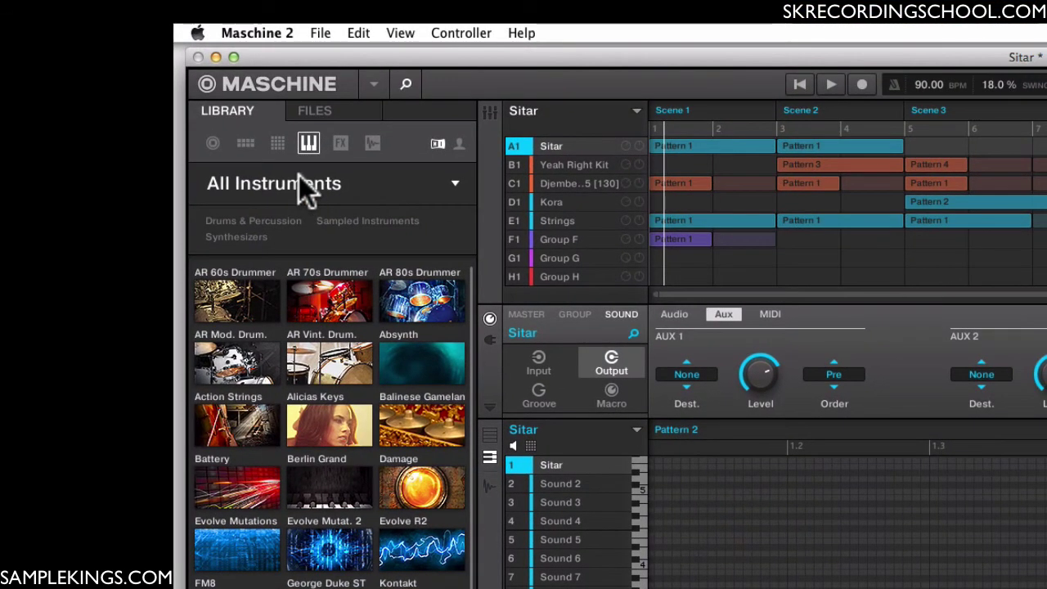
Close the instrument product grid to reveal the Types and Modes tag filters.
{"action": "left_click", "coordinate": [299, 175]}
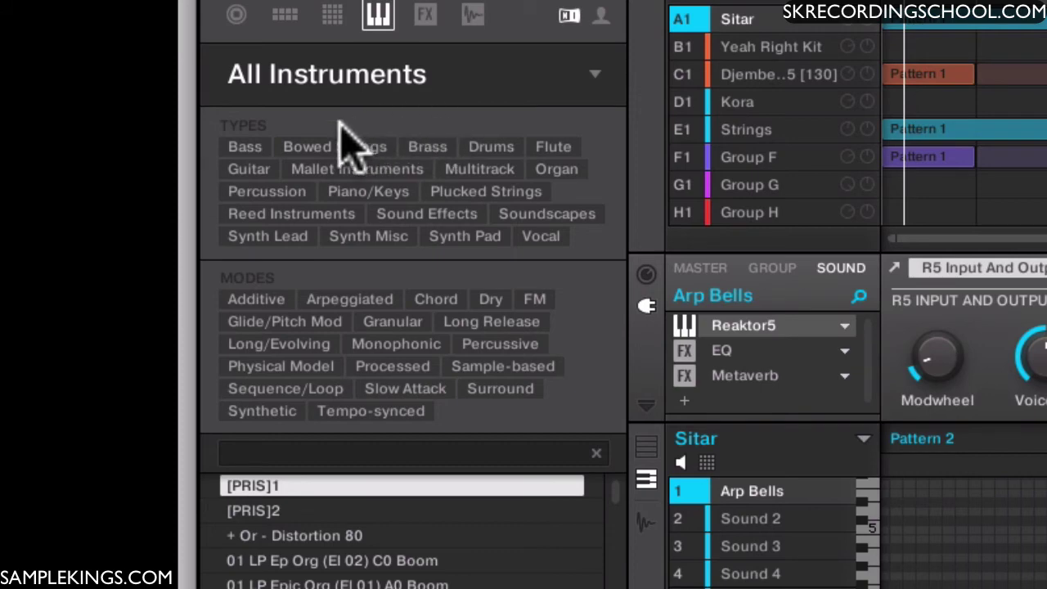
Filter by Bowed Strings and Double Bass, try Dry, Additive, Processed and Synthetic modes, then pick Violin.
{"action": "left_click", "coordinate": [365, 155]}
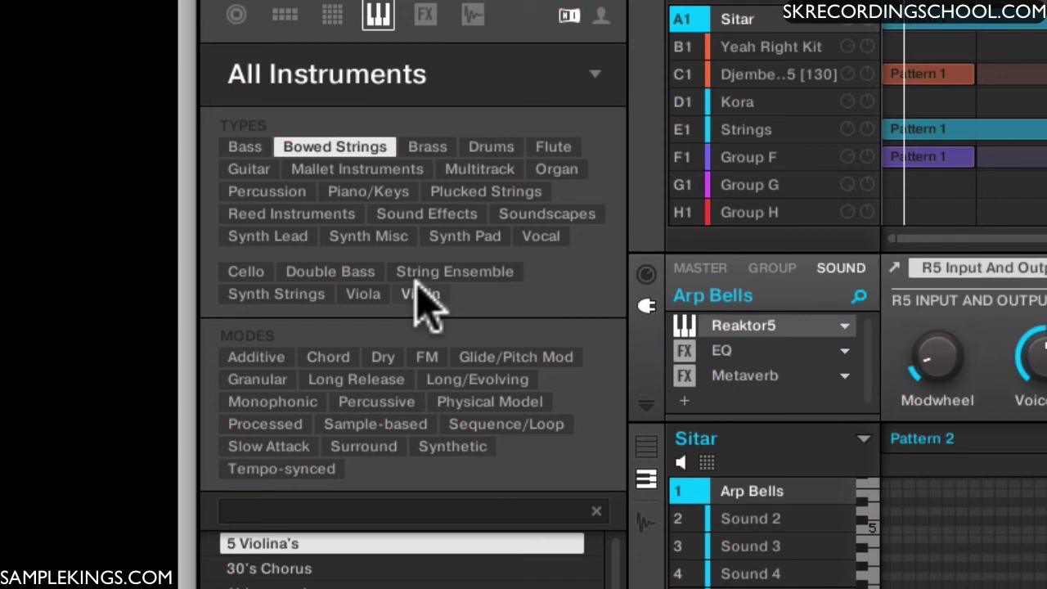
{"action": "left_click", "coordinate": [368, 276]}
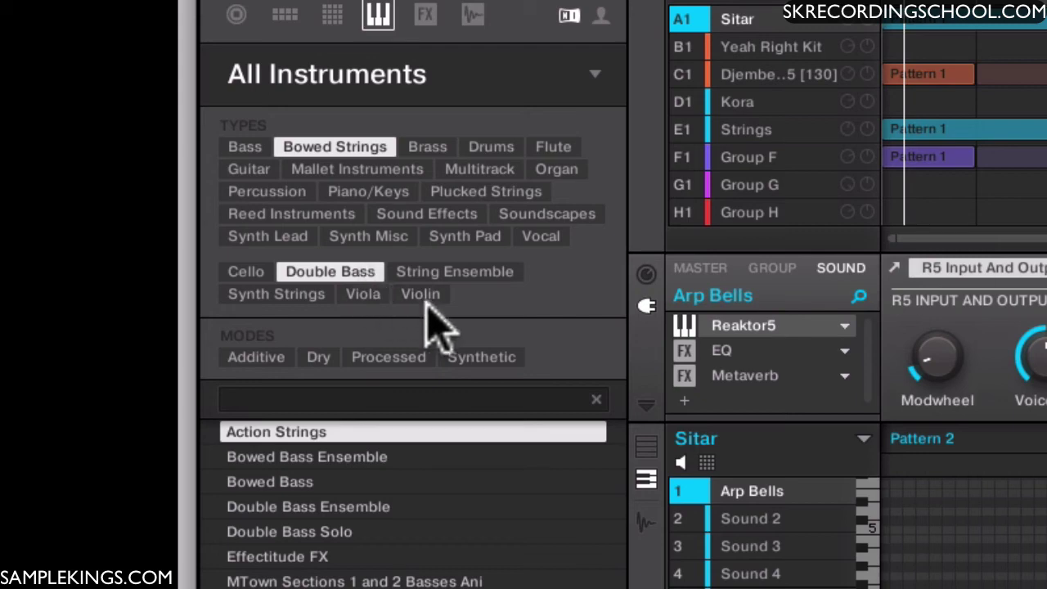
{"action": "left_click", "coordinate": [318, 358]}
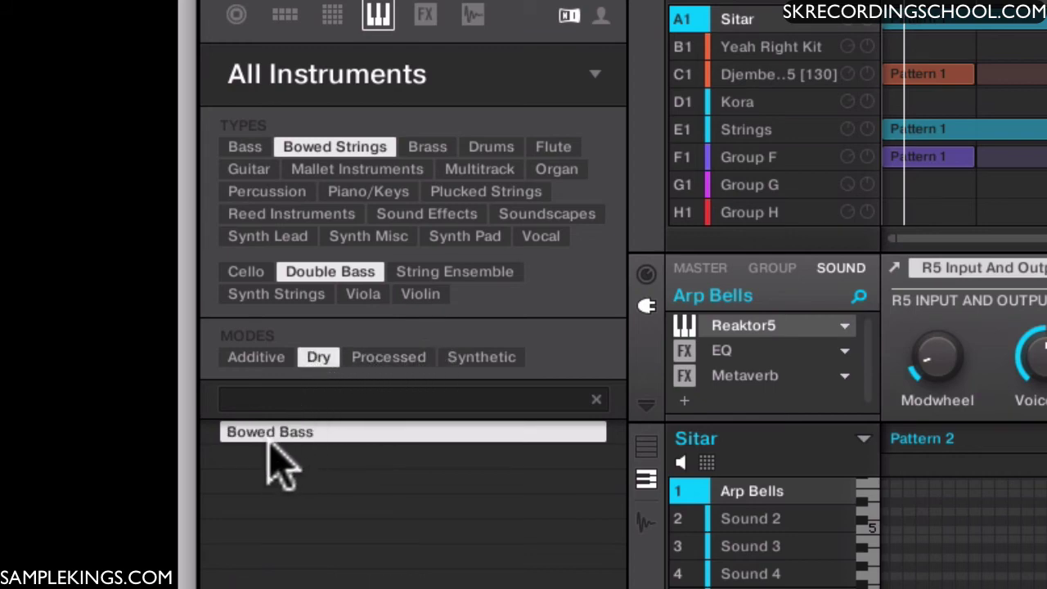
{"action": "left_click", "coordinate": [259, 360]}
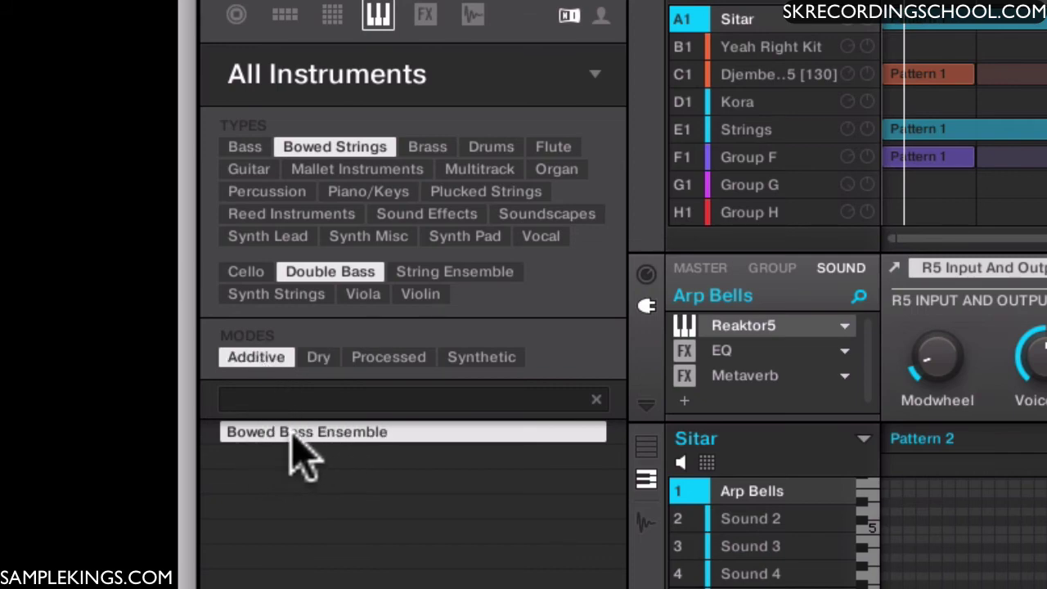
{"action": "left_click", "coordinate": [397, 360]}
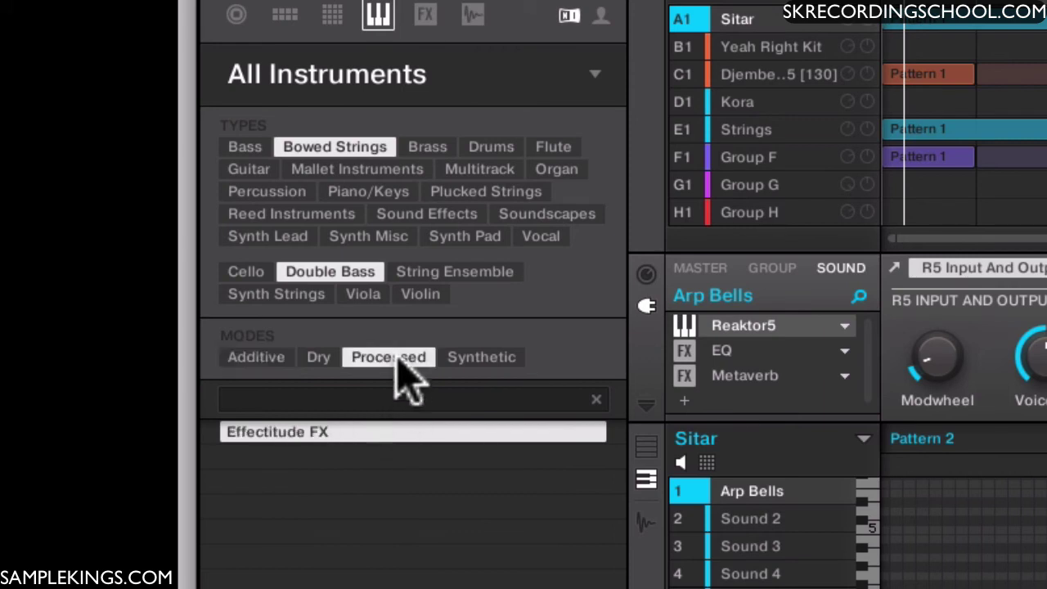
{"action": "left_click", "coordinate": [481, 357]}
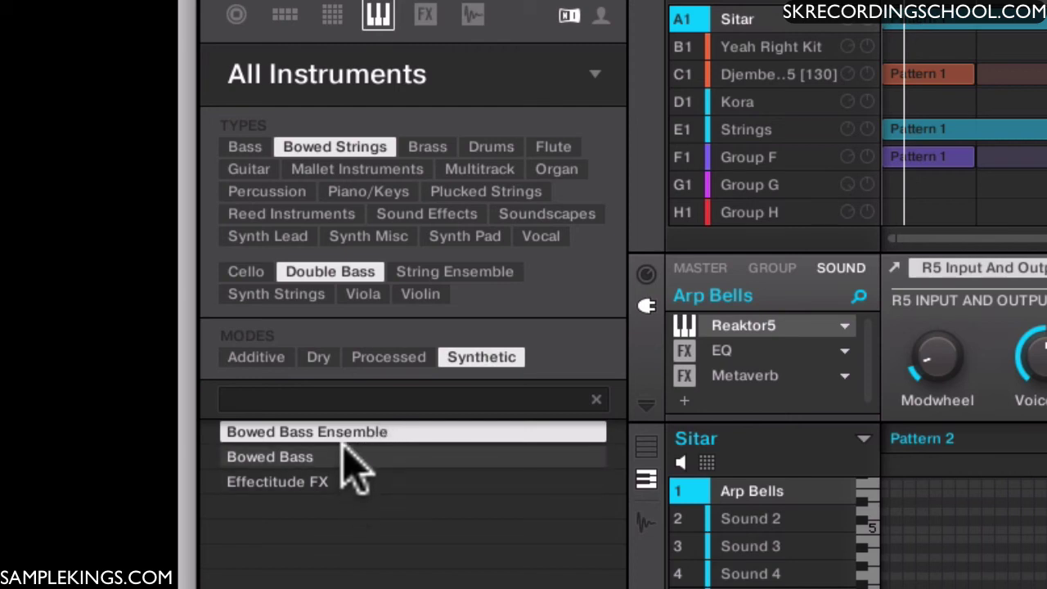
{"action": "left_click", "coordinate": [417, 295]}
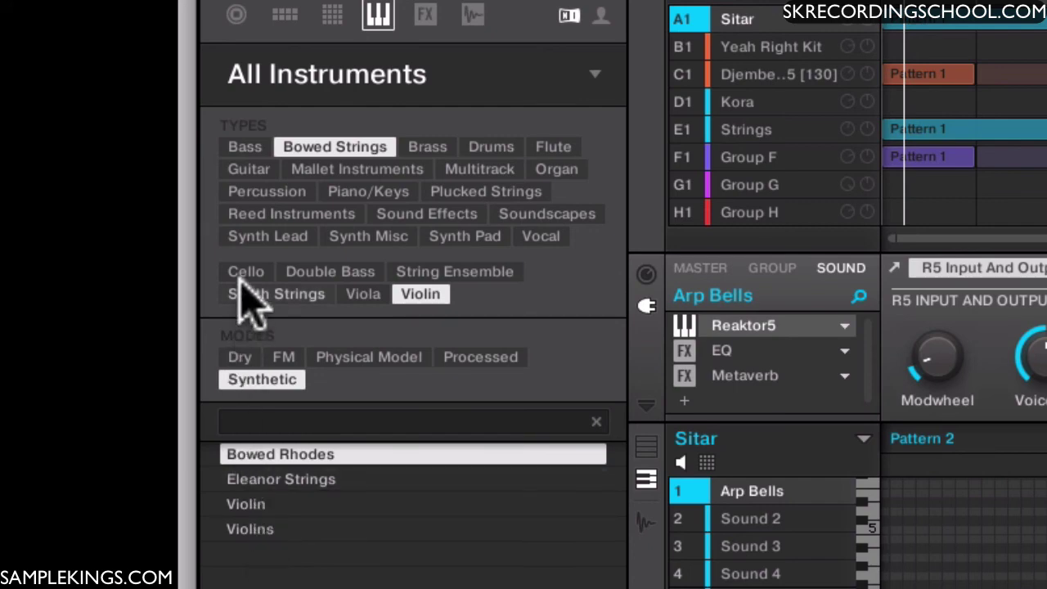
Try Percussion, Guitar and Jazz Guitar with Physical Model and Synthetic modes, ending on Plucked Strings.
{"action": "left_click", "coordinate": [255, 193]}
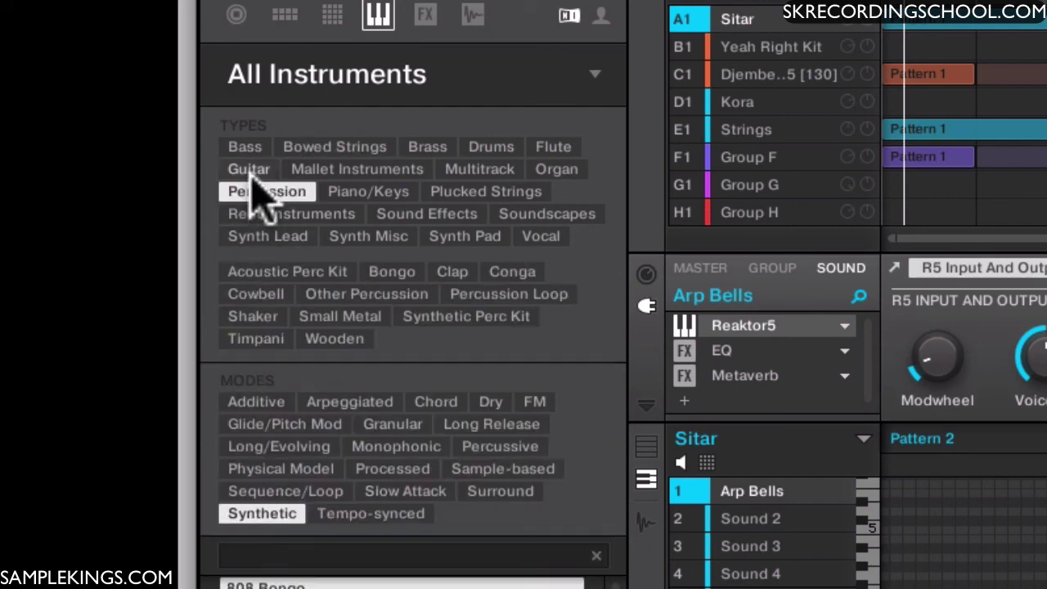
{"action": "left_click", "coordinate": [250, 170]}
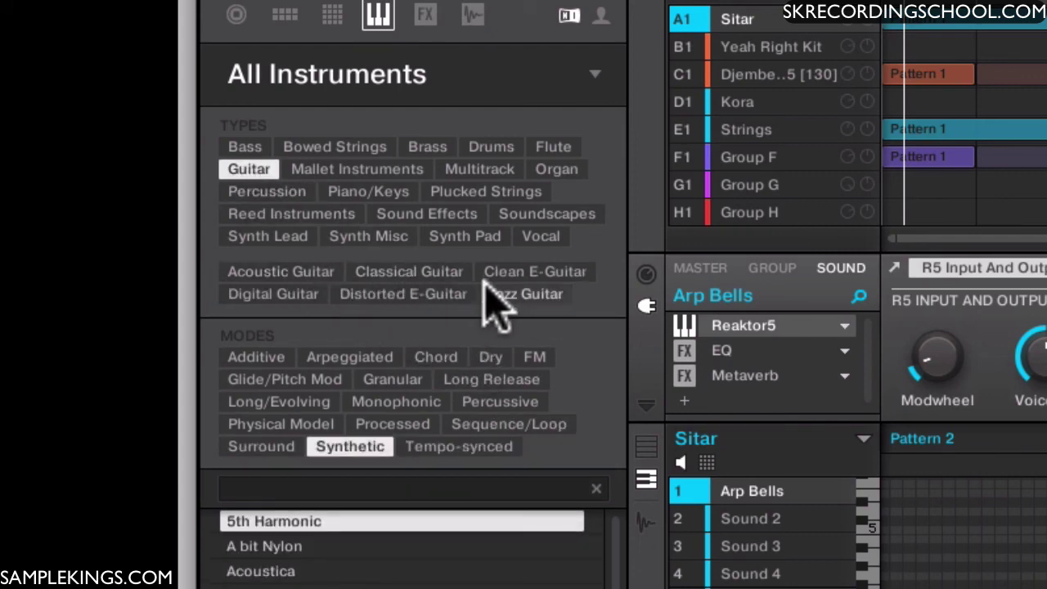
{"action": "left_click", "coordinate": [532, 301]}
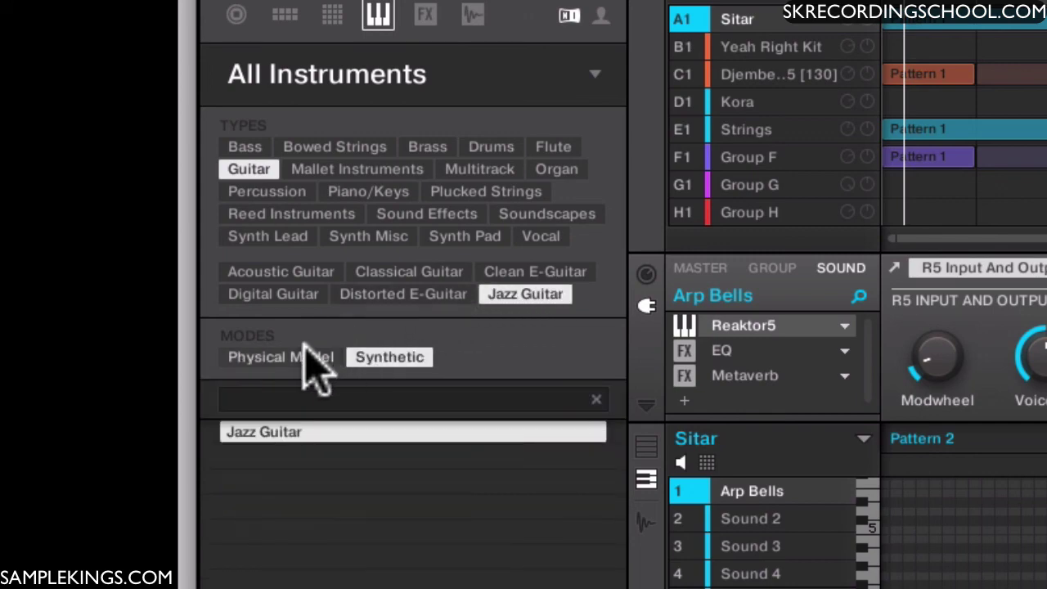
{"action": "left_click", "coordinate": [292, 361]}
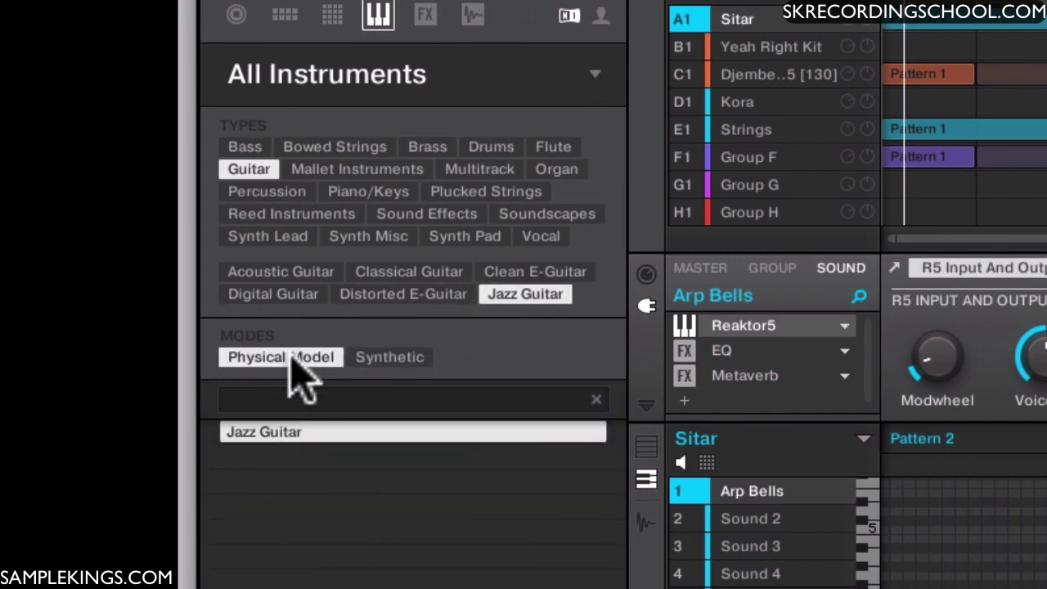
{"action": "left_click", "coordinate": [366, 355]}
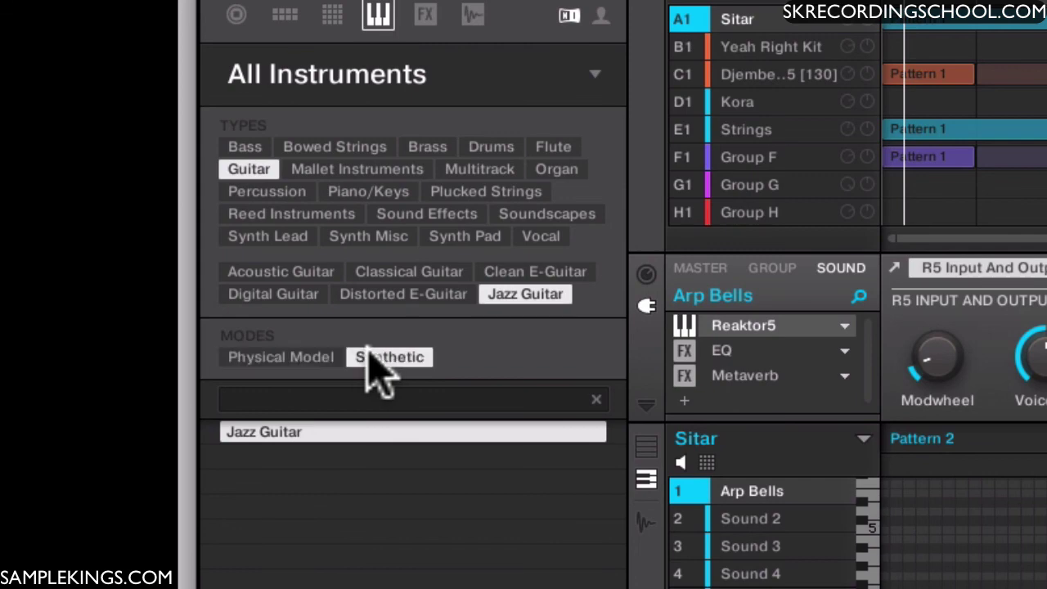
{"action": "left_click", "coordinate": [292, 360]}
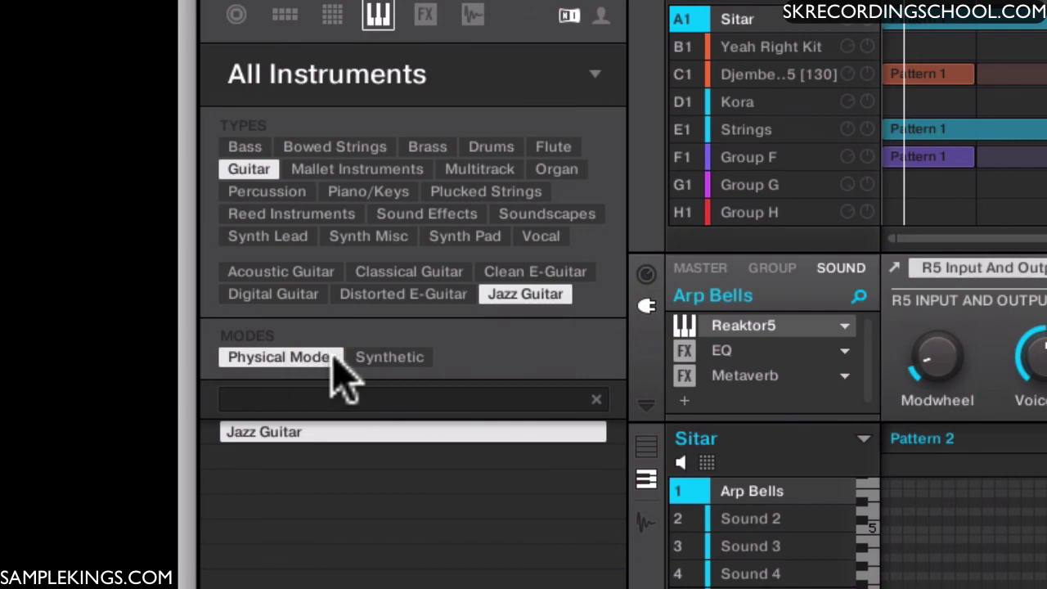
{"action": "left_click", "coordinate": [391, 359]}
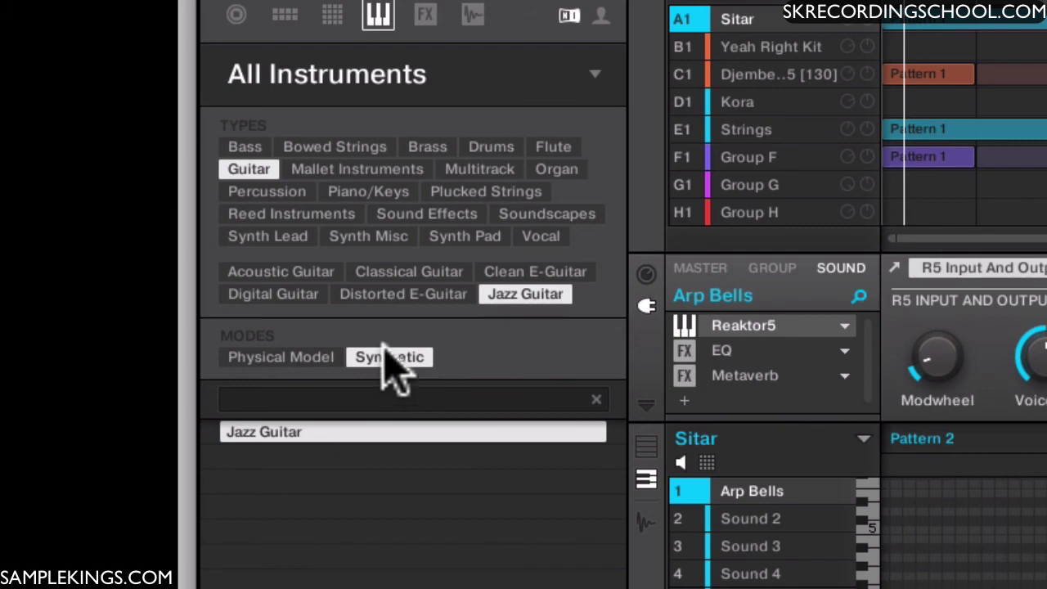
{"action": "left_click", "coordinate": [447, 194]}
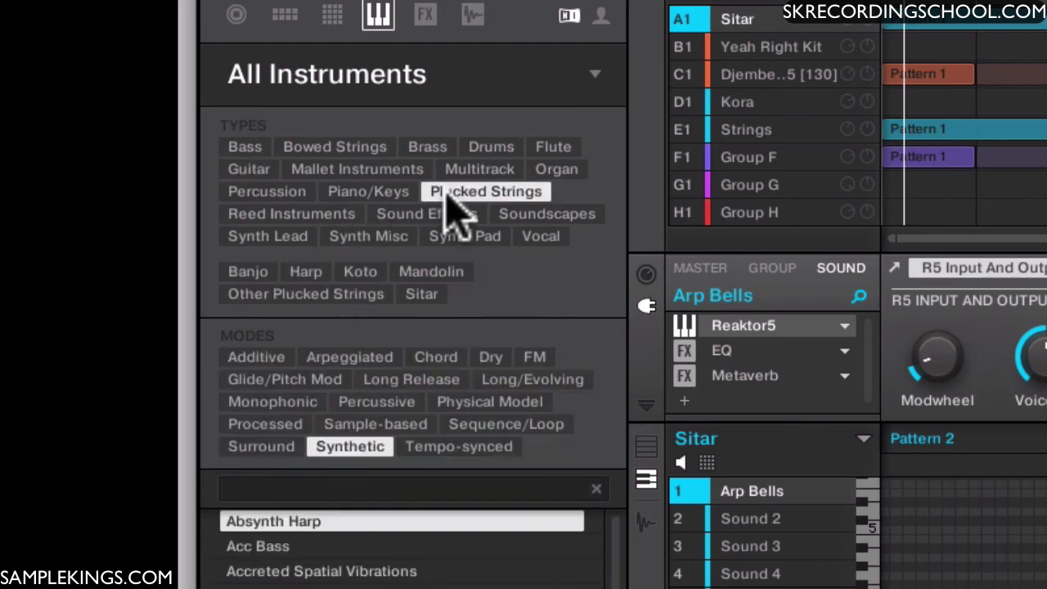